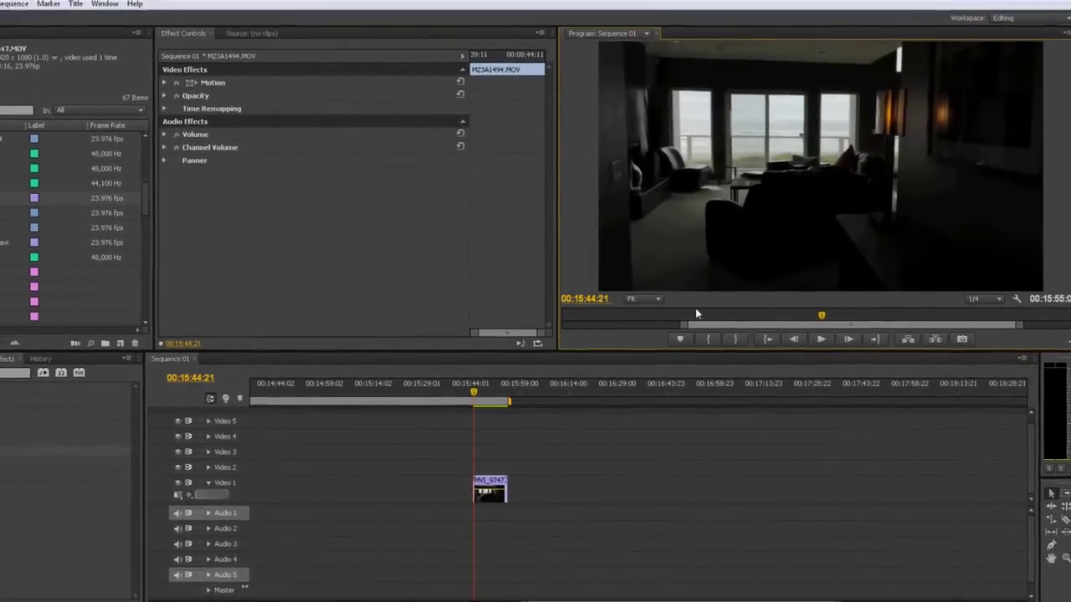
Step forward frame by frame through the living-room clip to compare the alternating dark and bright exposures
left_click(853, 343)
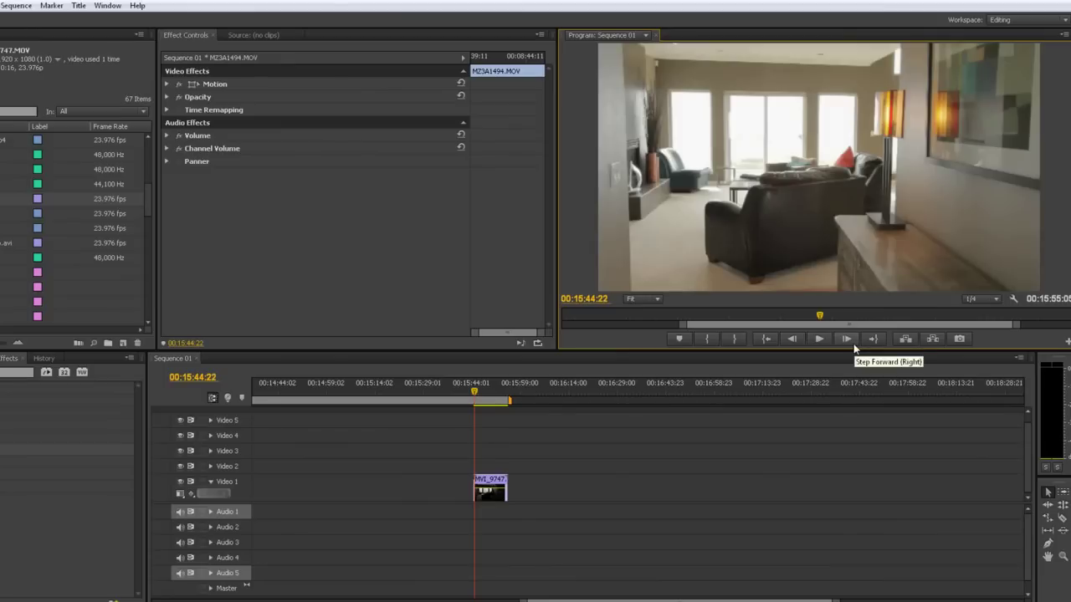
left_click(854, 347)
left_click(854, 347)
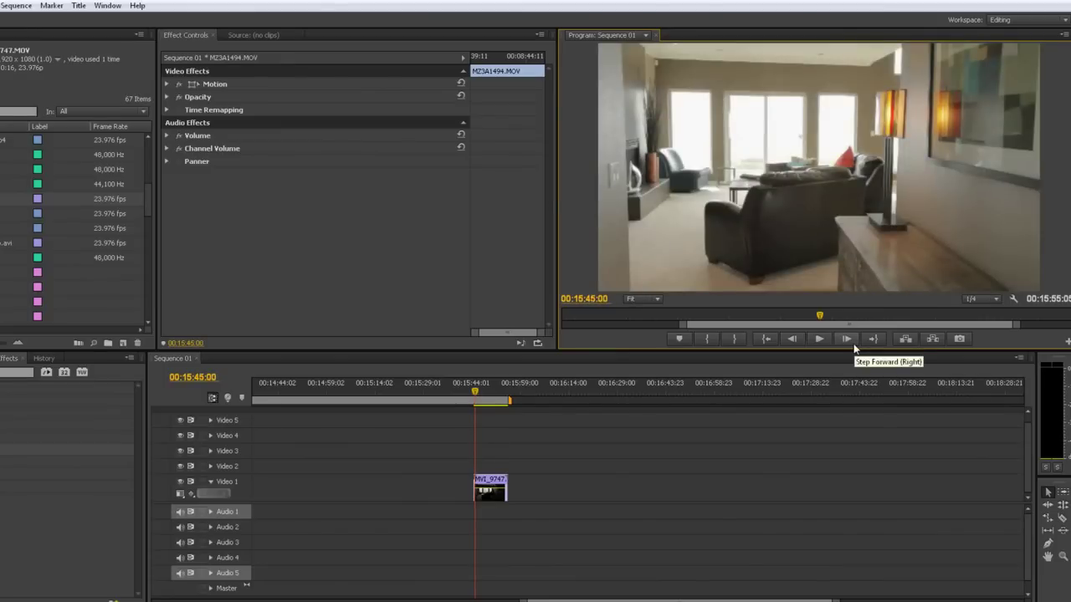
left_click(854, 347)
left_click(854, 346)
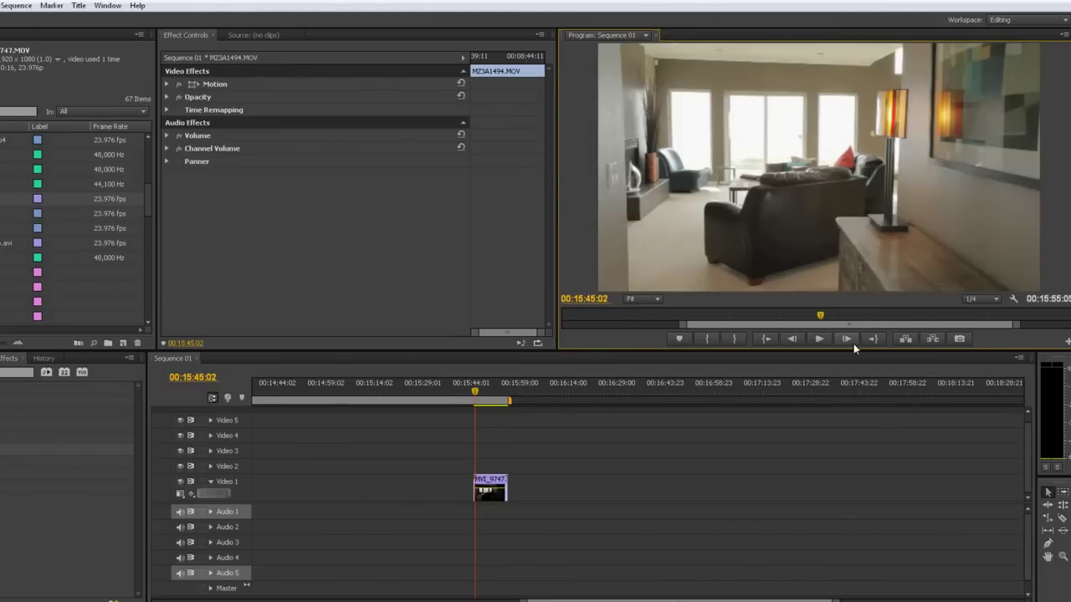
left_click(854, 346)
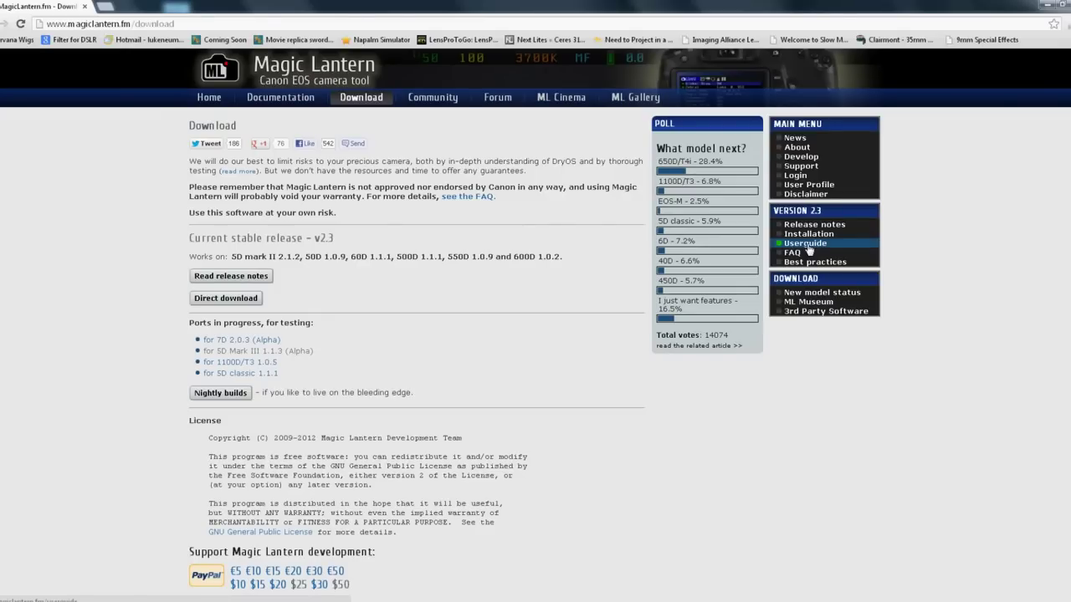
Open the HDR video section of the Magic Lantern user guide and download the user-friendly version of the Interframe script
left_click(808, 245)
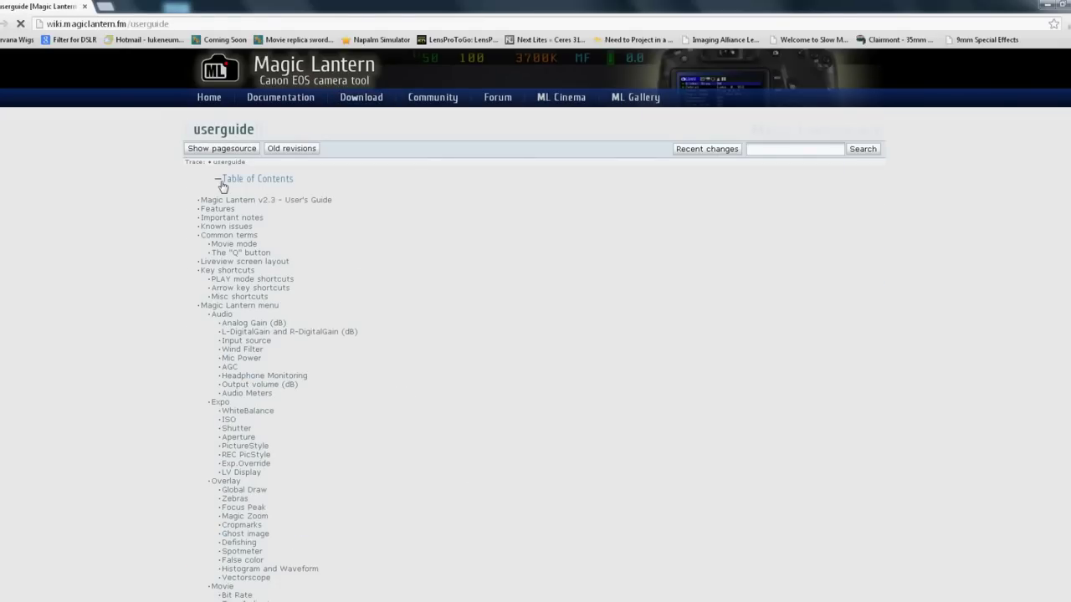
scroll(120, 279, "down", 5)
scroll(167, 279, "up", 1)
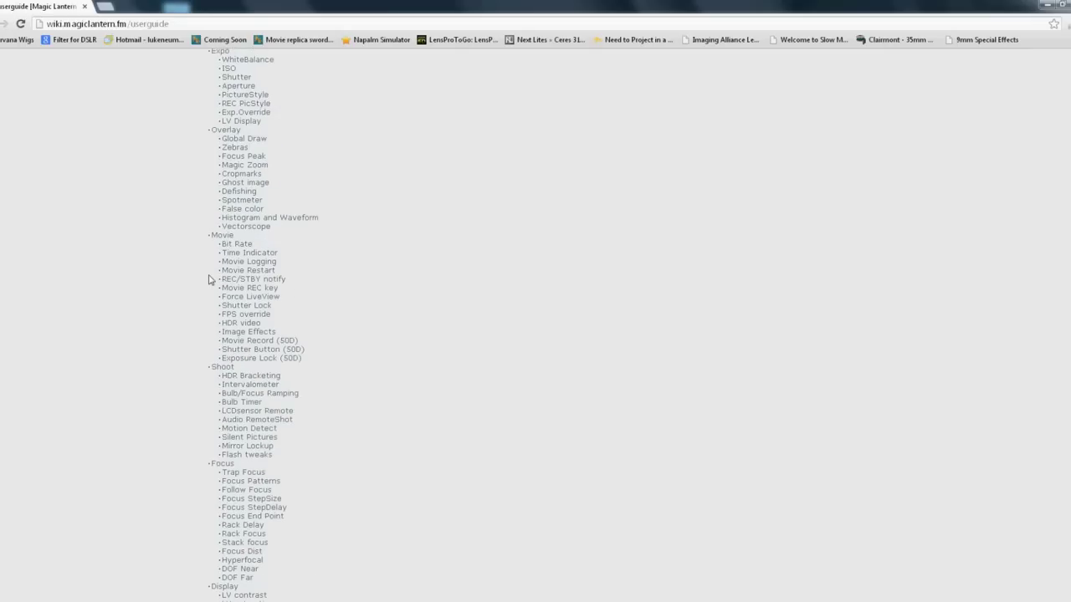
left_click(243, 323)
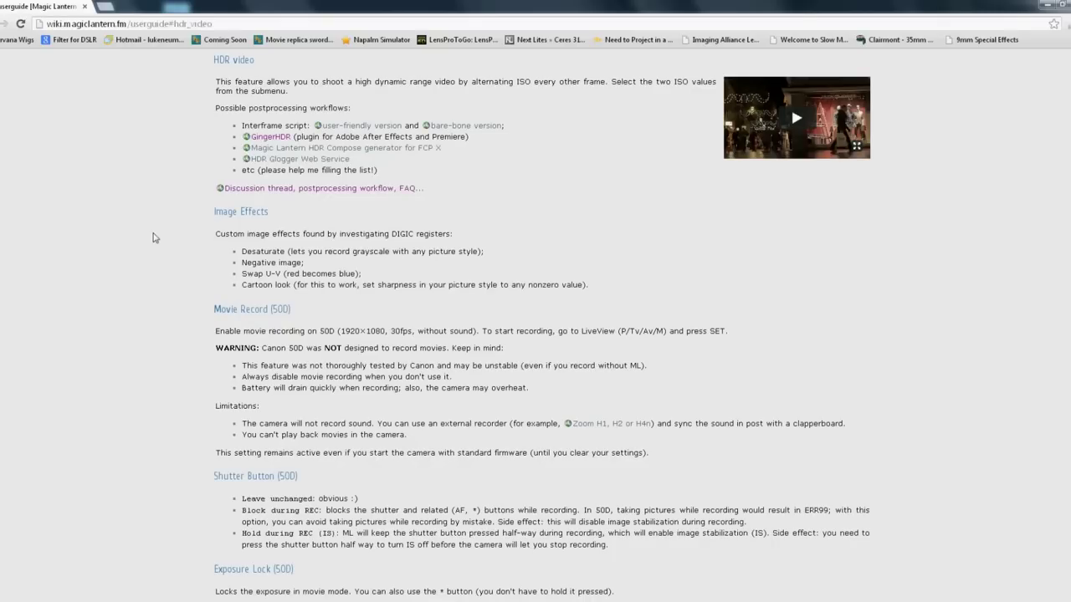
left_click(384, 127)
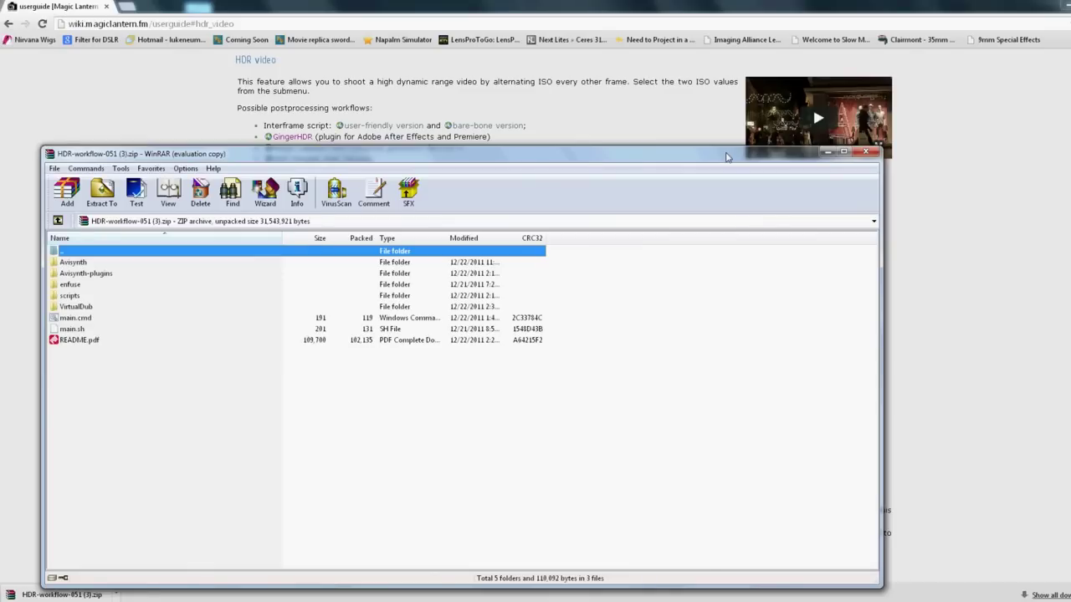
Move the archive window aside and create a desktop folder named HDR Workflow
left_click_drag(726, 156, 858, 137)
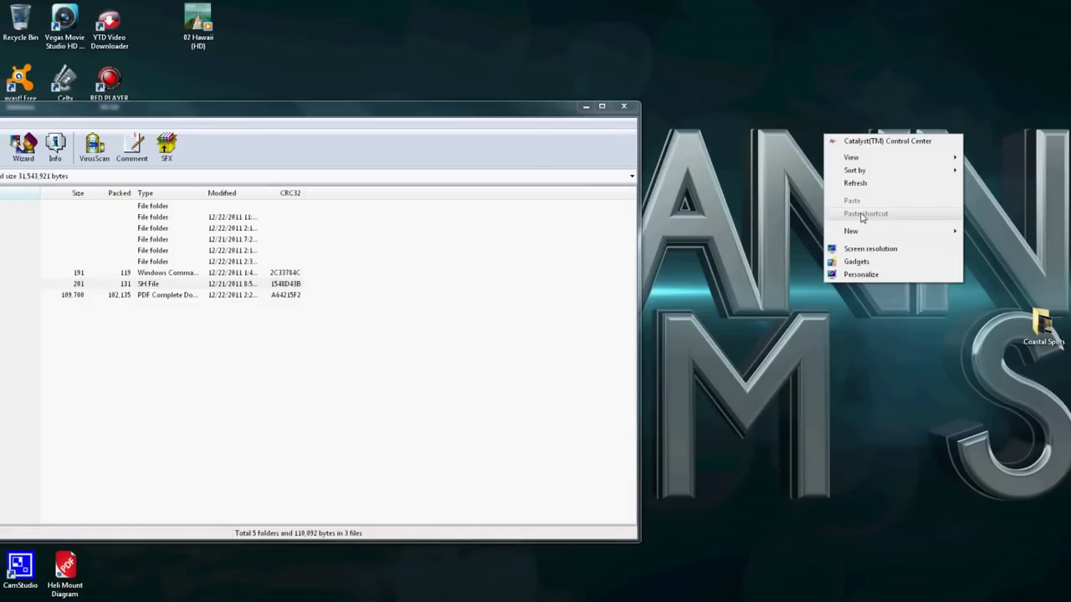
mouse_move(937, 231)
left_click(966, 238)
type("HDR")
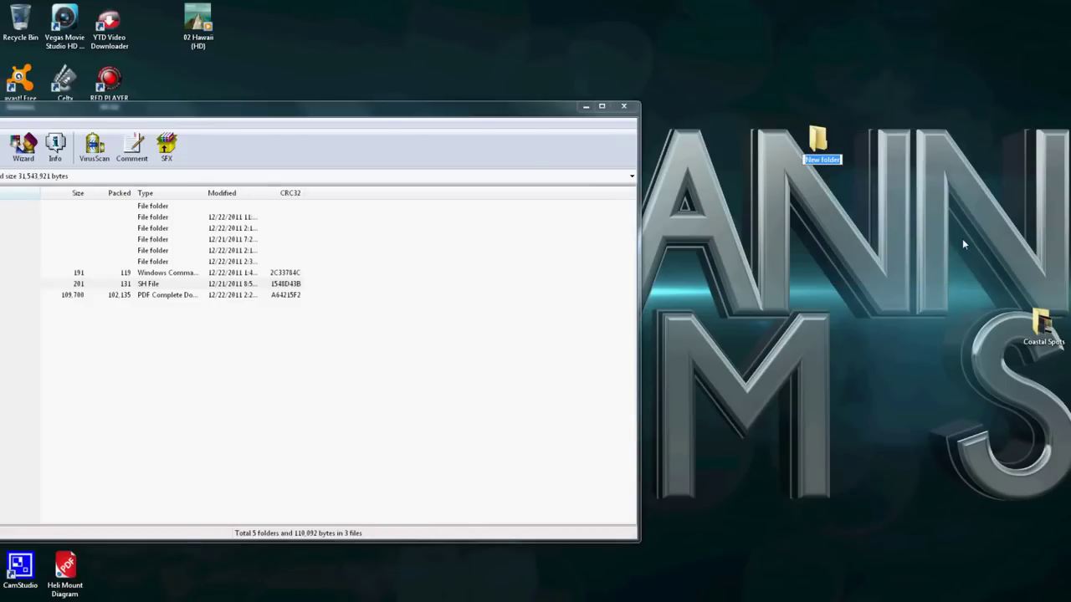
type(" Workflow")
key("Return")
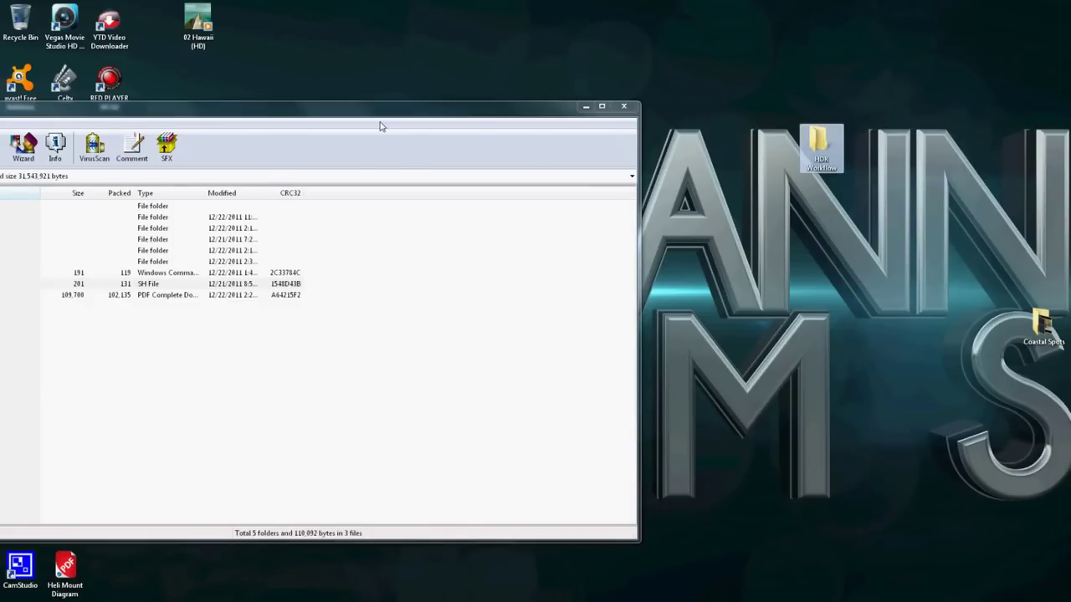
Extract all contents of the HDR-workflow-051 archive into the HDR Workflow folder
left_click_drag(380, 126, 637, 222)
key("ctrl+a")
left_click_drag(802, 162, 801, 162)
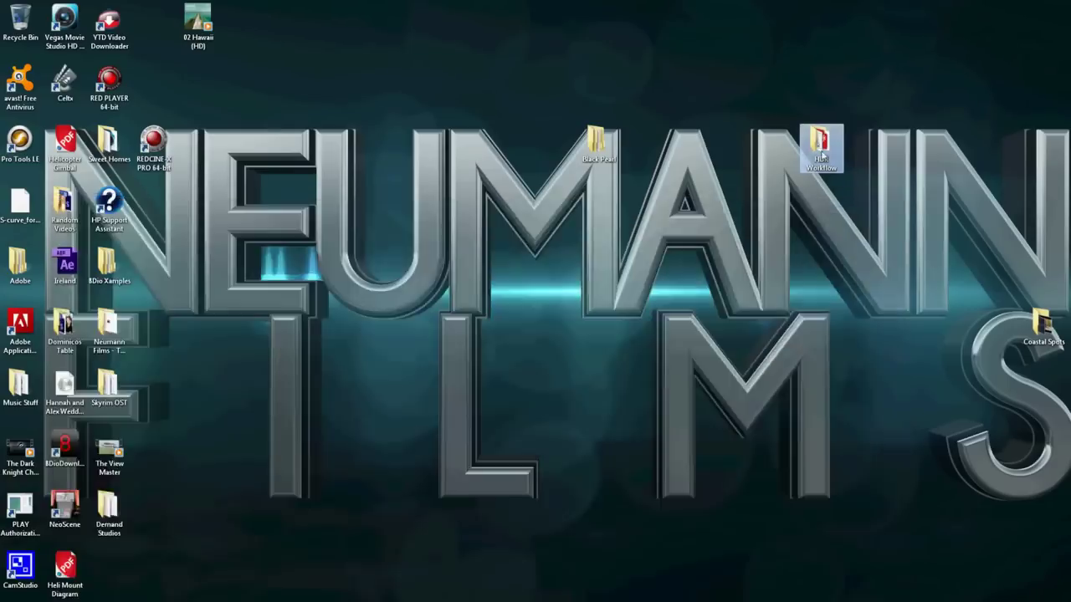
Open the HDR Workflow folder, locate the AviSynth_110525 installer in its Avisynth subfolder, and return to the main folder
double_click(821, 149)
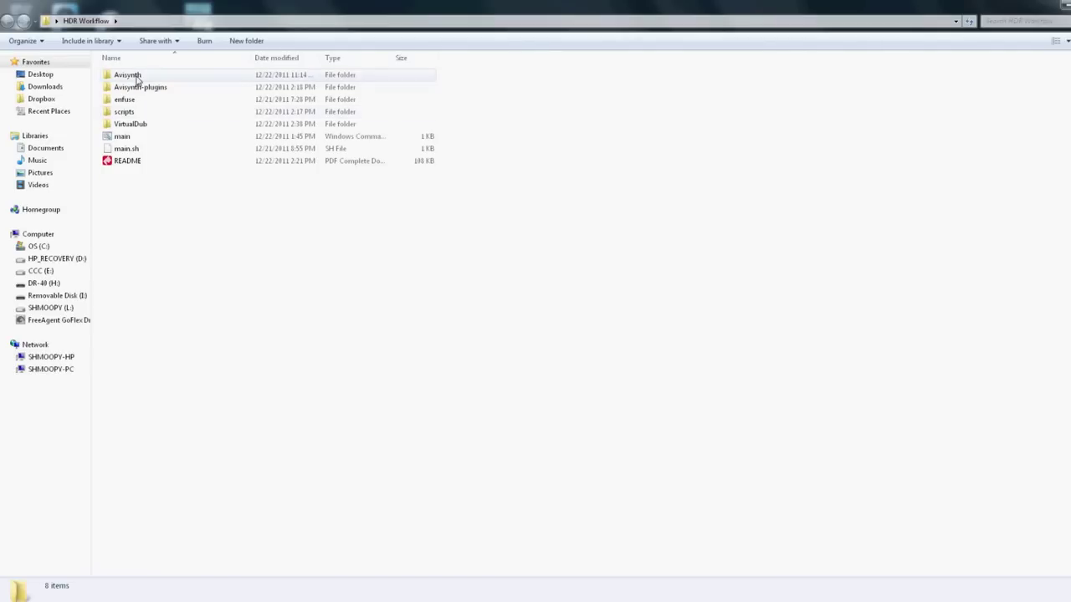
double_click(137, 80)
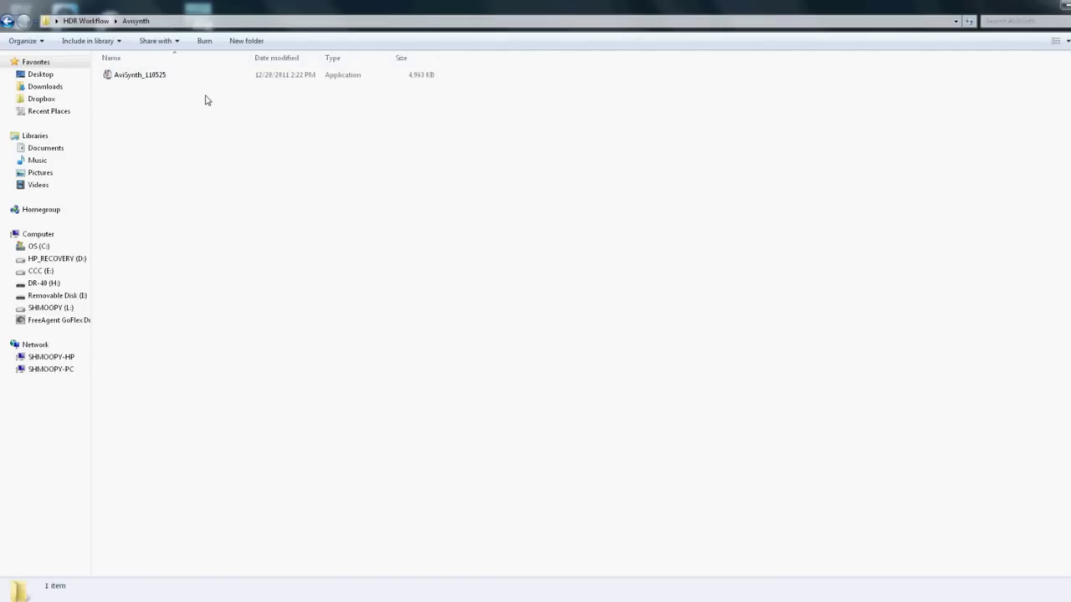
left_click(168, 79)
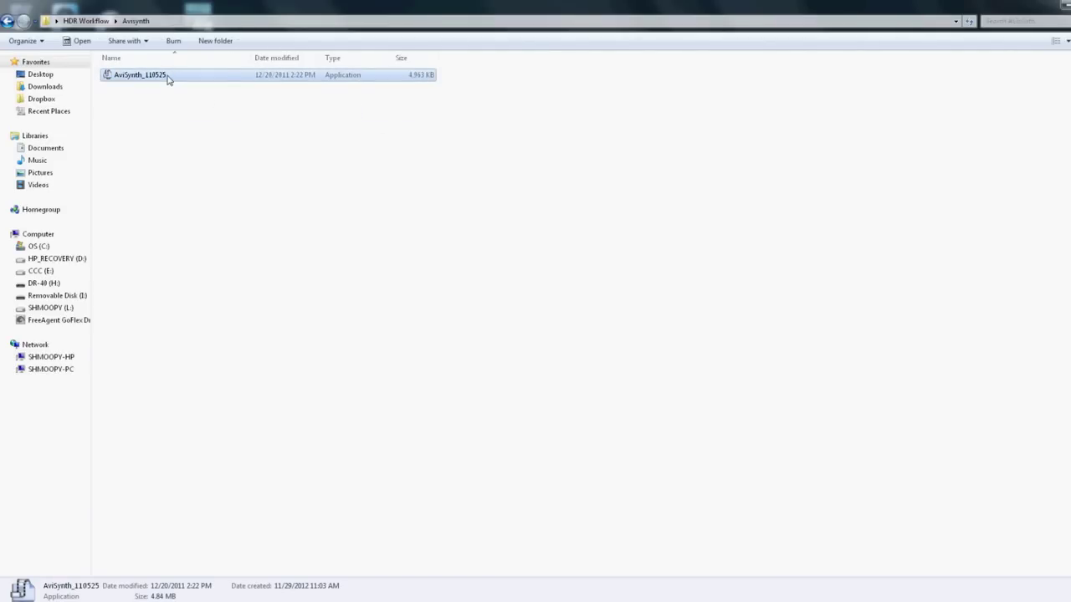
left_click(6, 23)
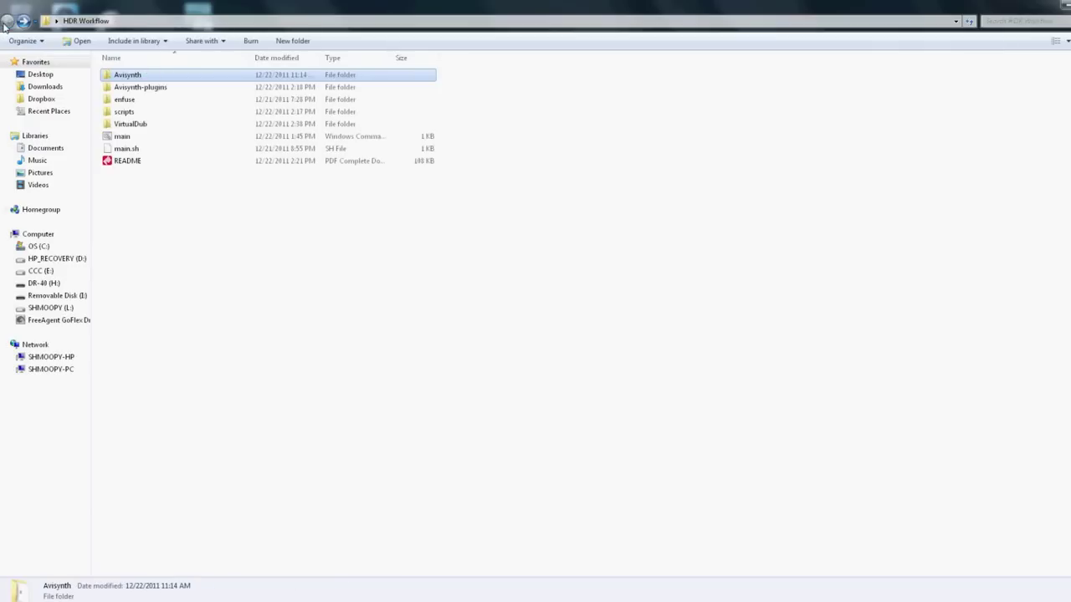
Copy the MZ3A4501 clip from The A Frame folder into the HDR Workflow folder
left_click(138, 599)
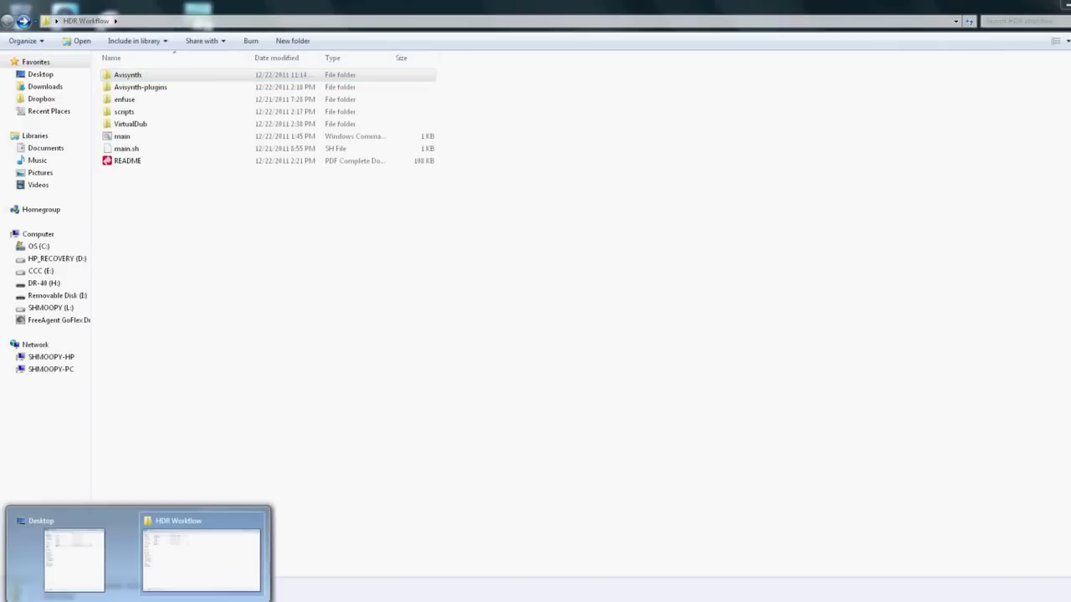
left_click(74, 558)
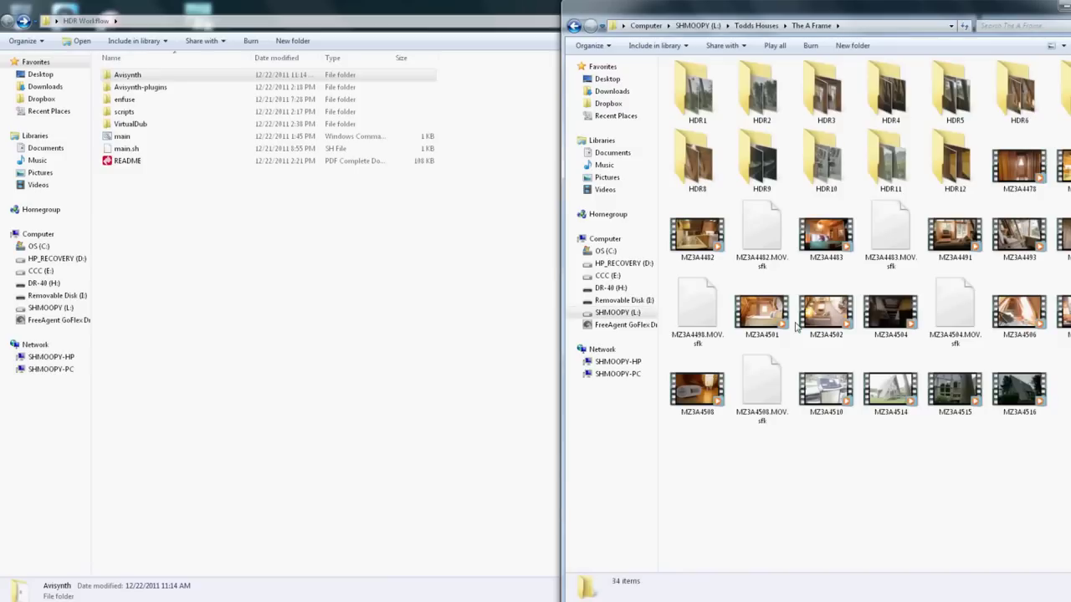
left_click(768, 318)
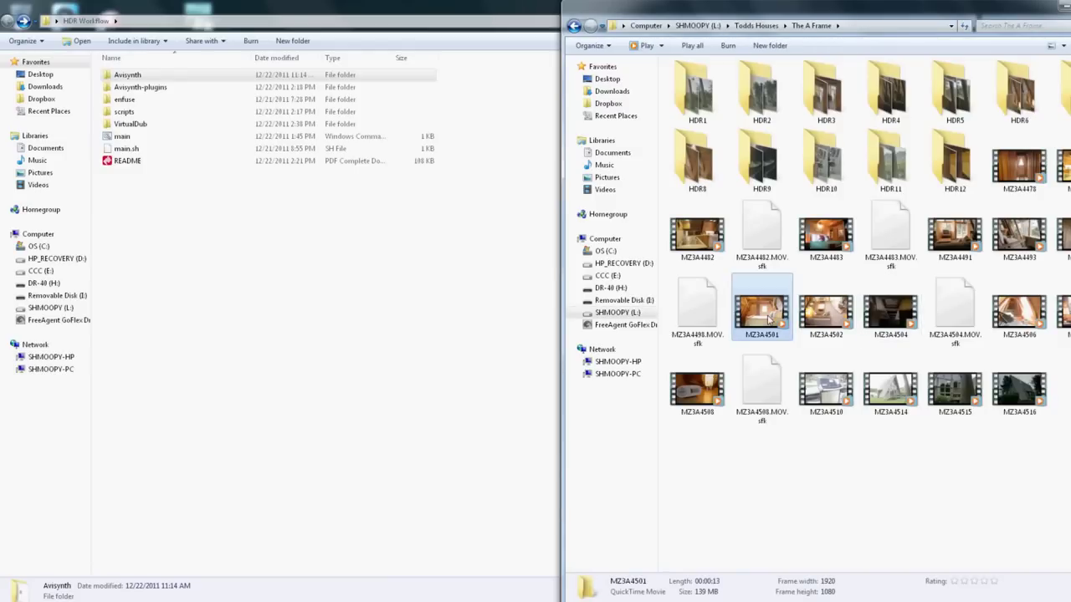
key("alt+F4")
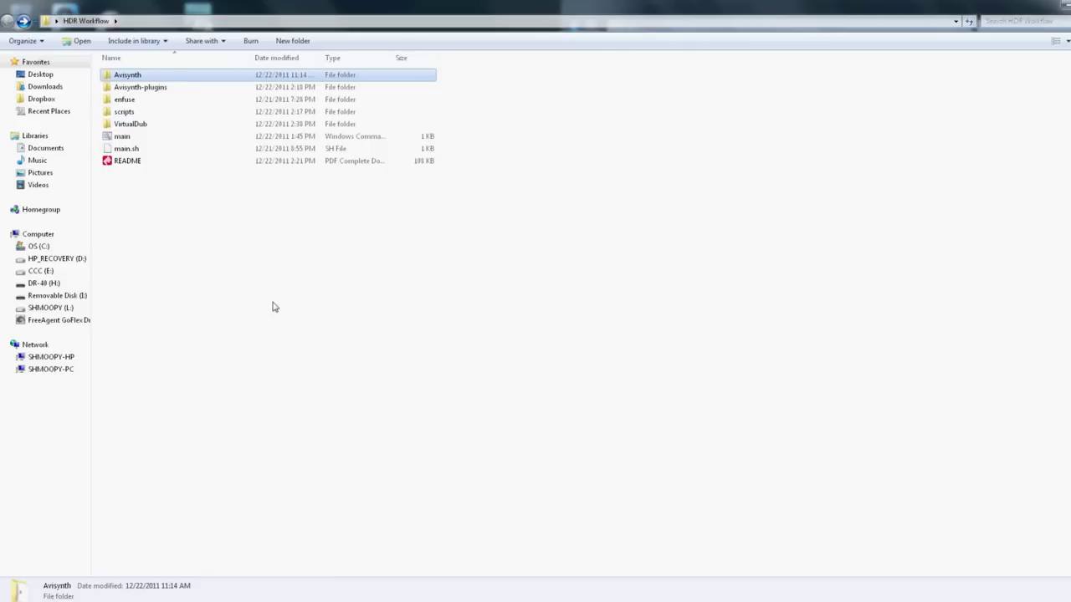
key("ctrl+v")
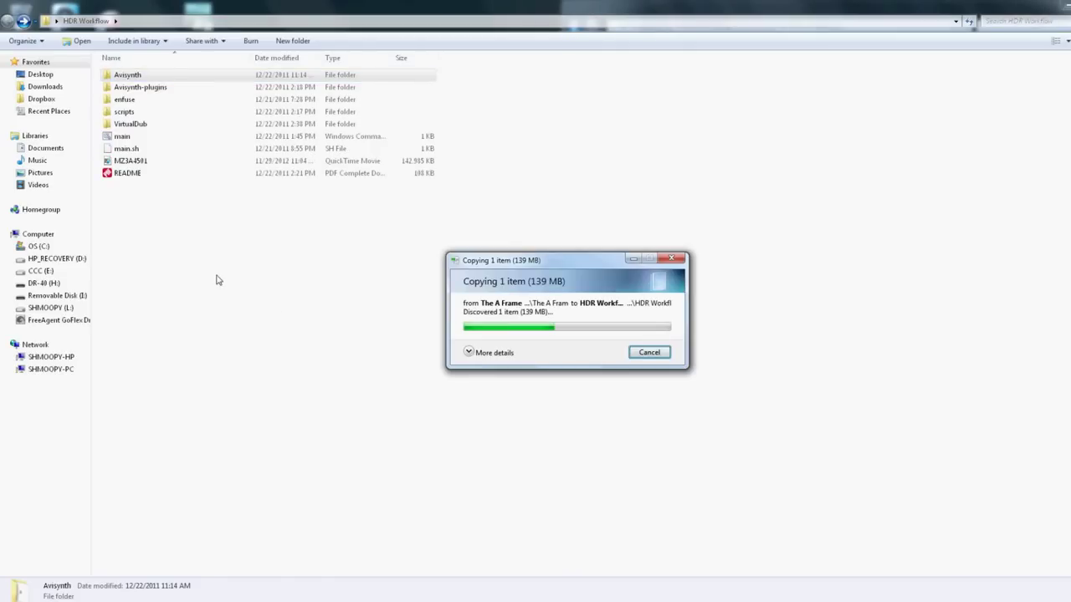
Rename the copied MZ3A4501 movie file as RAW
right_click(151, 166)
left_click(206, 376)
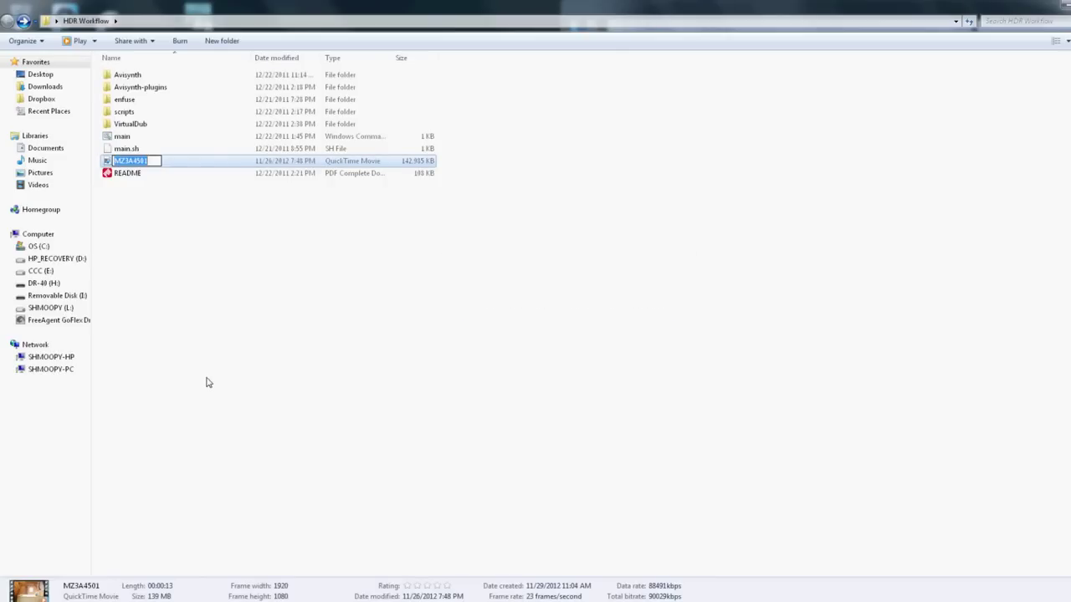
type("RAW")
left_click(209, 382)
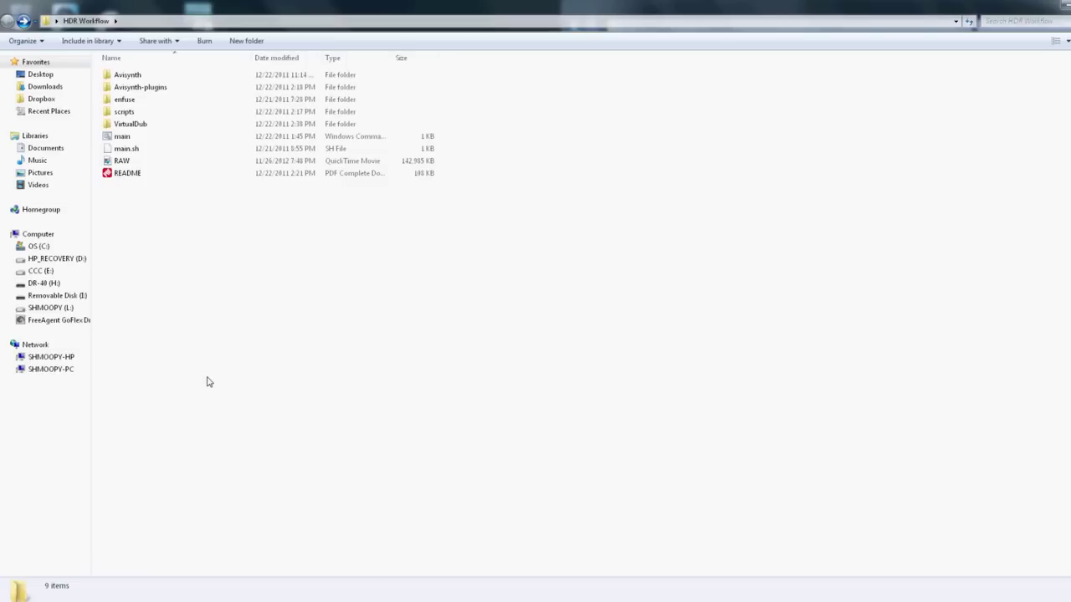
Run the main command script to process the RAW clip, and shrink the VirtualDub window and move it aside
double_click(145, 138)
left_click(629, 368)
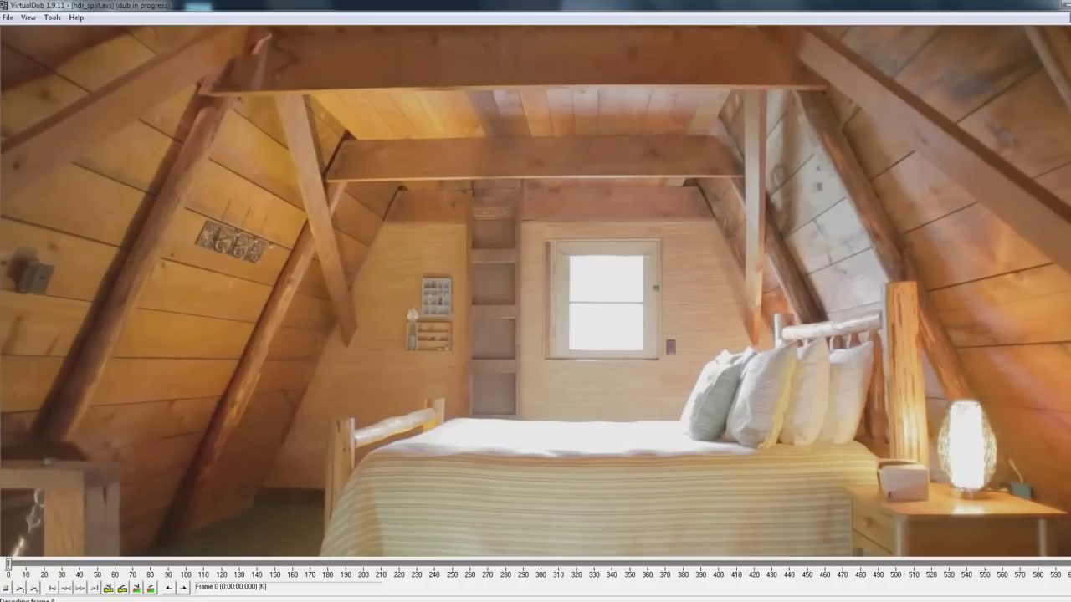
left_click(1044, 6)
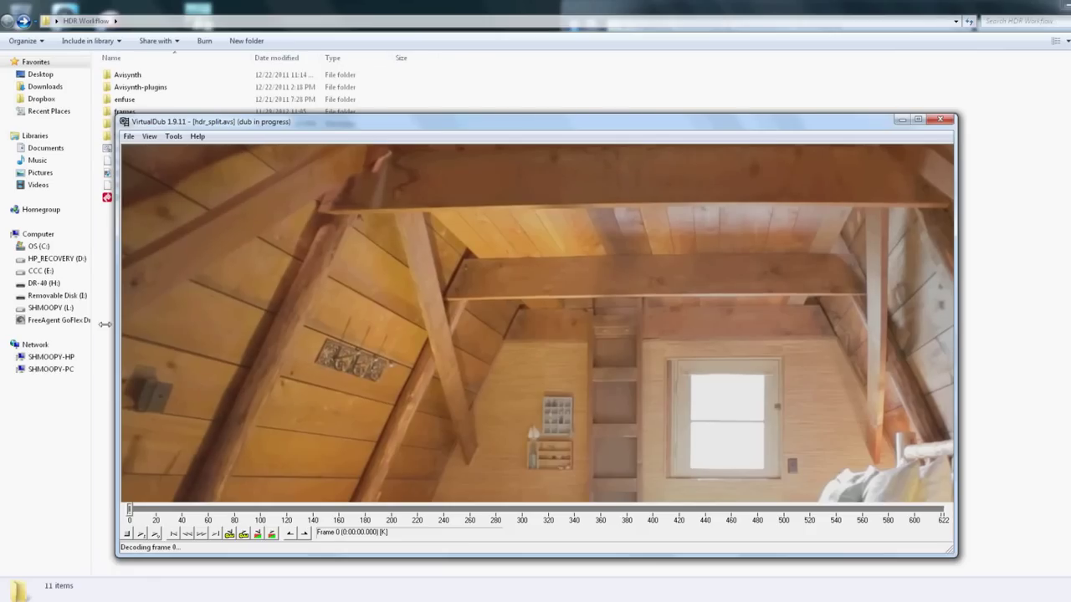
left_click_drag(322, 127, 400, 127)
Open the frames folder and preview the extracted dark frame A000000
left_click(130, 117)
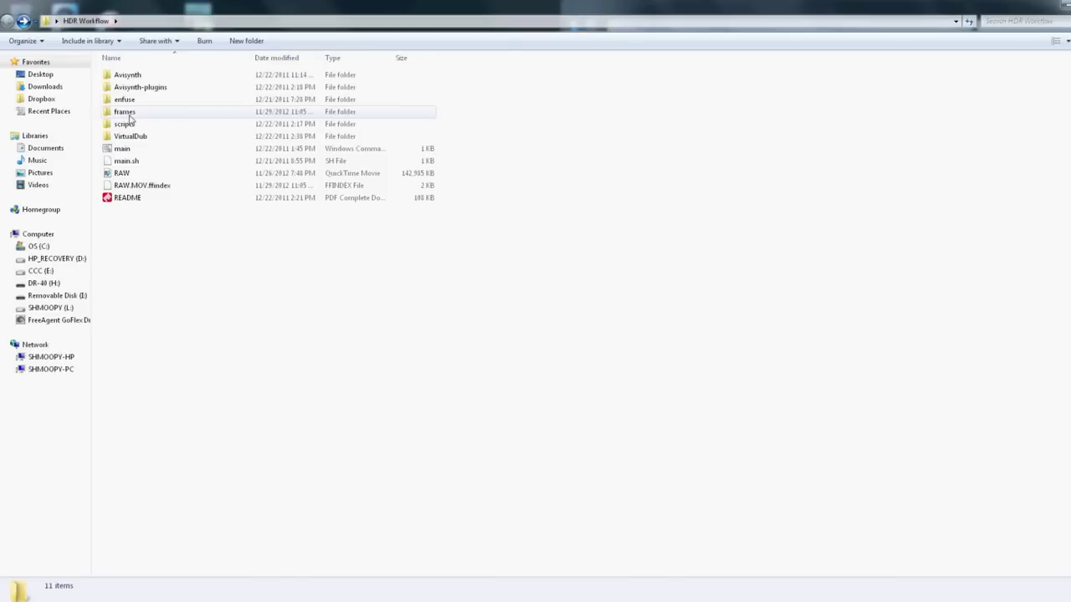
left_click(188, 117)
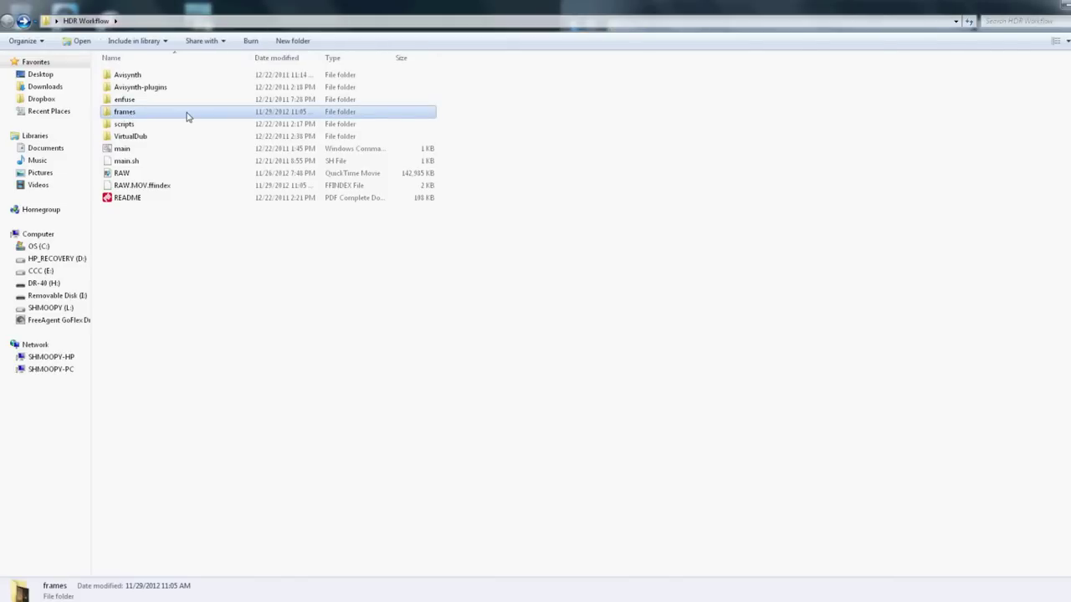
double_click(187, 117)
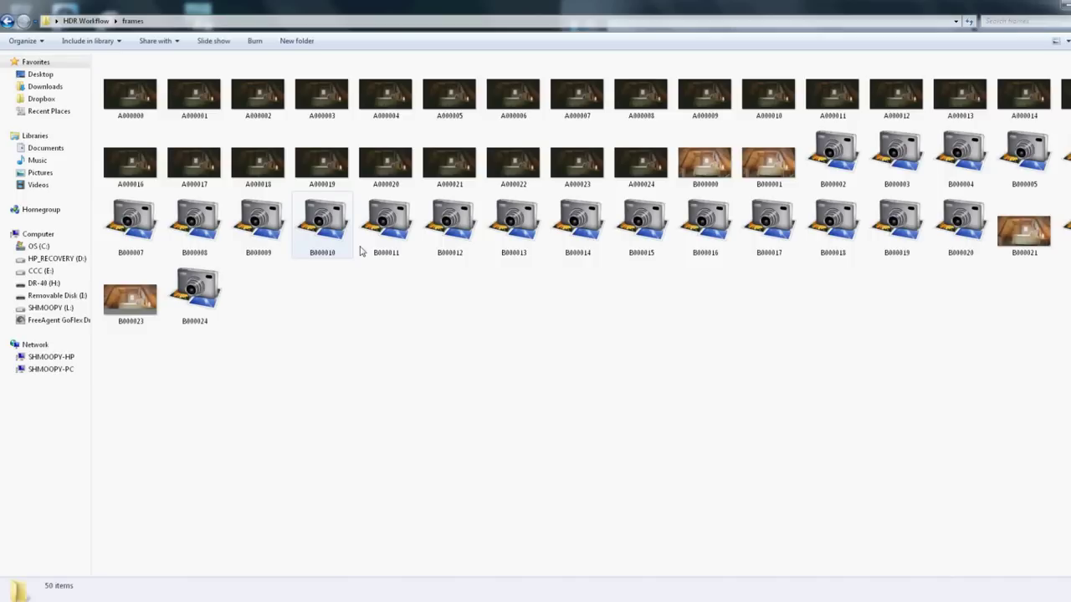
left_click(123, 90)
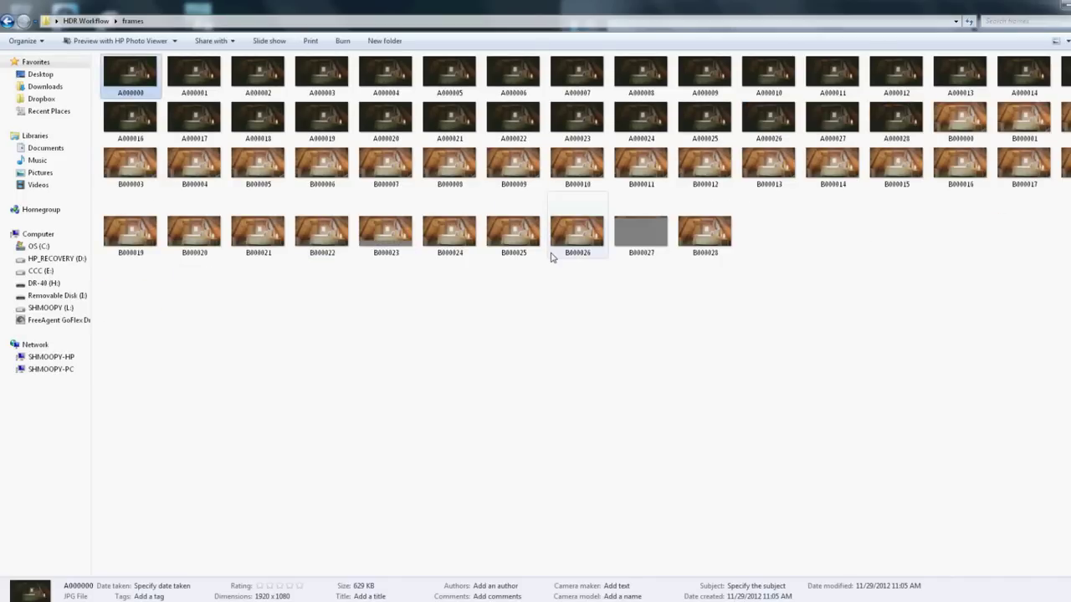
right_click(132, 75)
left_click(163, 136)
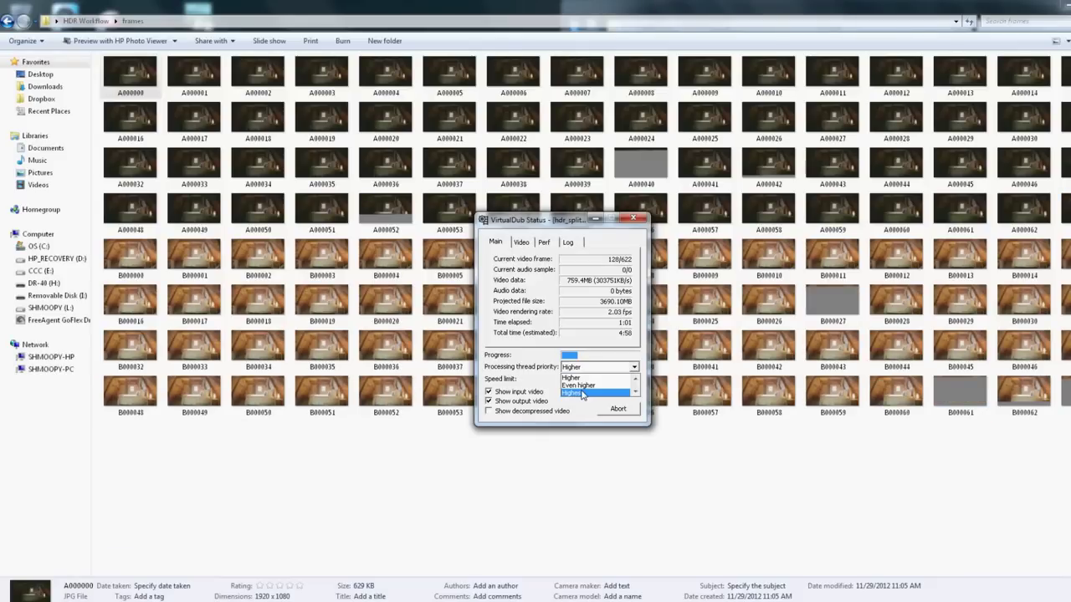
Set VirtualDub's processing thread priority to Highest
left_click(582, 394)
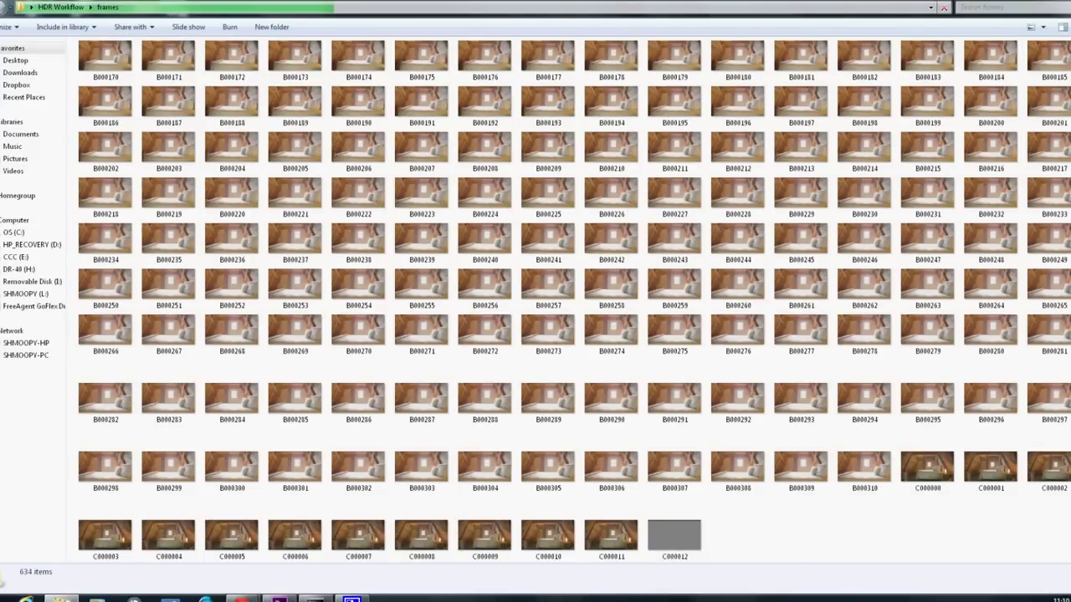
Preview the merged HDR frame C000001 in the frames folder
left_click(981, 479)
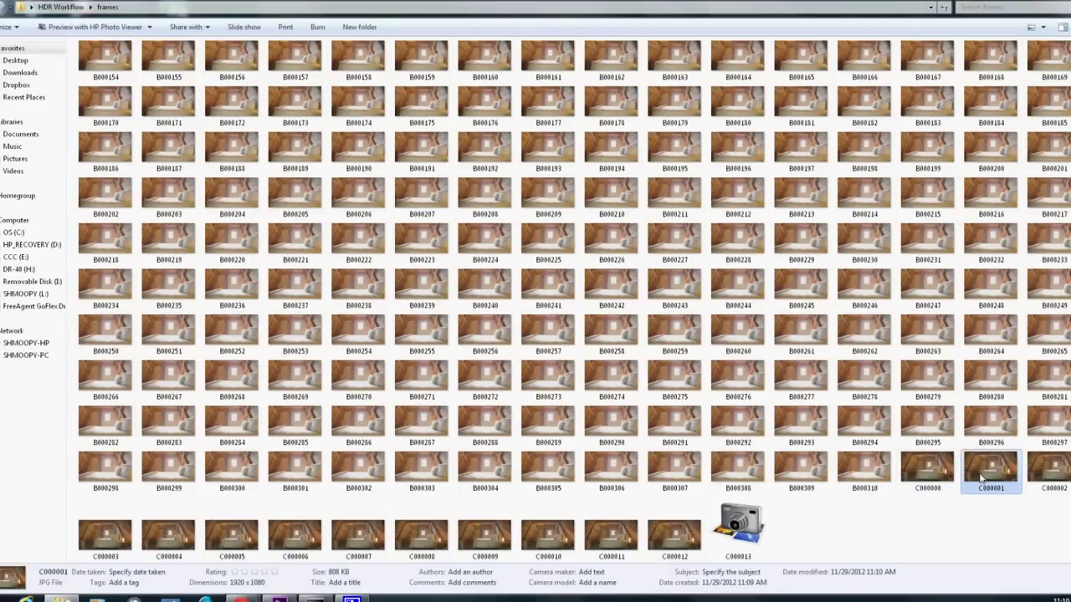
right_click(981, 479)
right_click(980, 478)
left_click(962, 170)
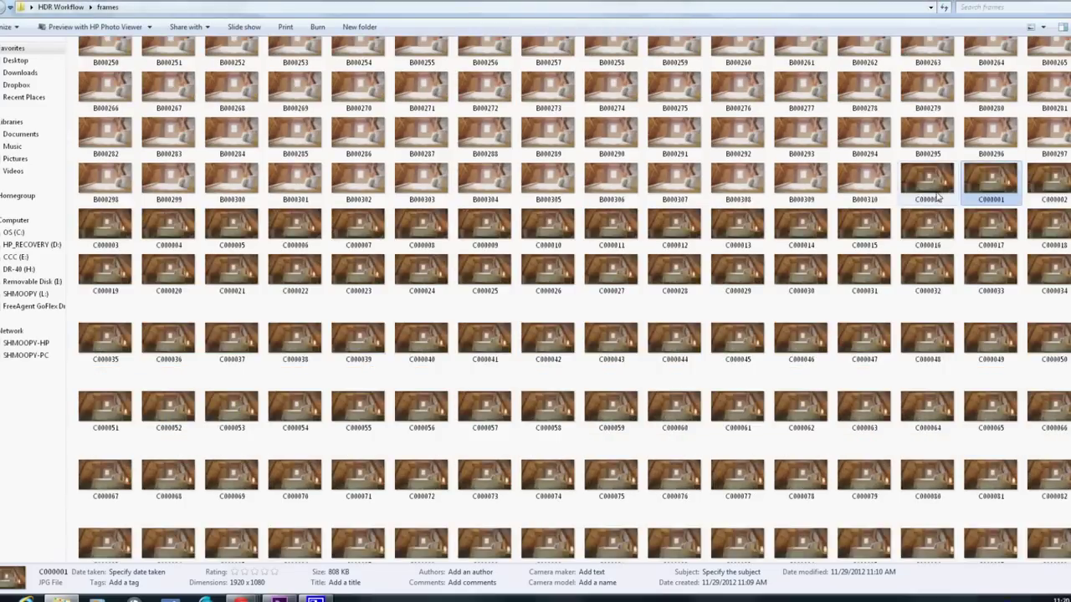
Delete all the A and B exposure frames plus C000000 from the frames folder, keeping the merged frames from C000001 onward
left_click(937, 197)
scroll(937, 197, "up", 2)
scroll(233, 65, "up", 10)
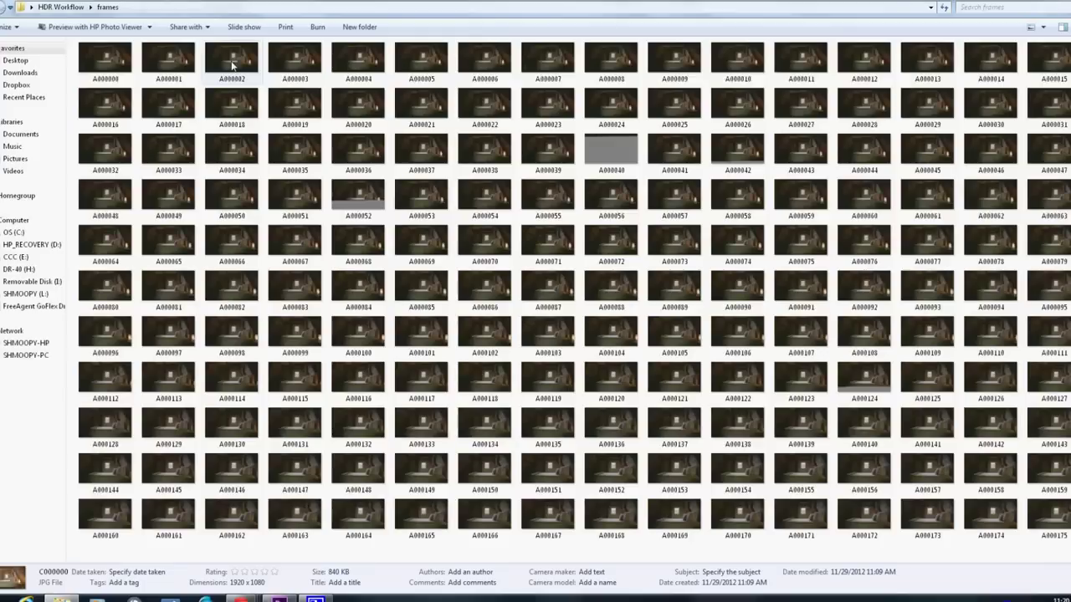
key("ctrl+a")
key("Delete")
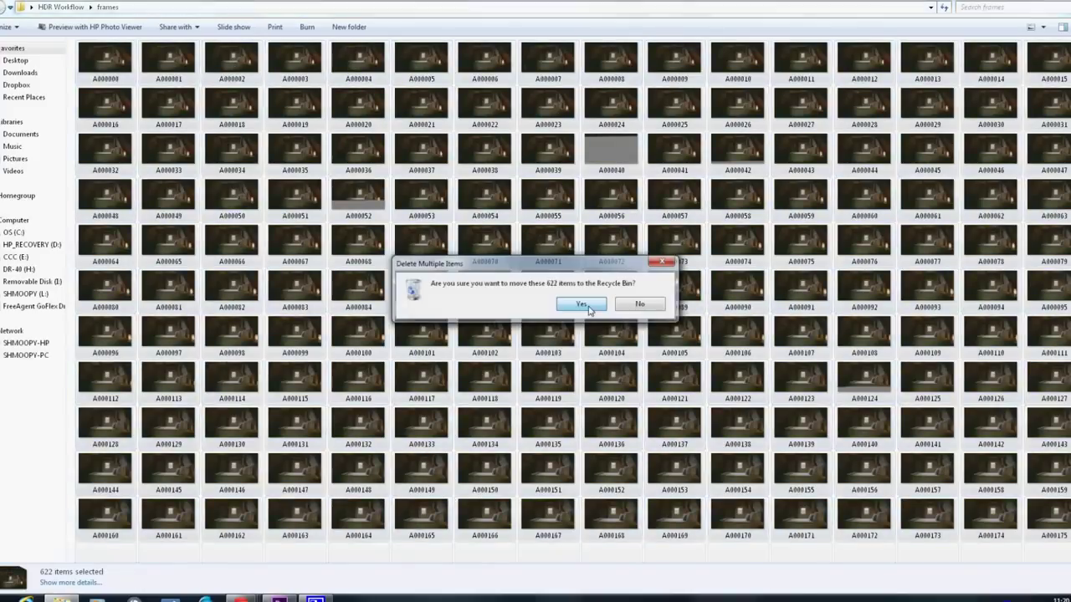
left_click(588, 307)
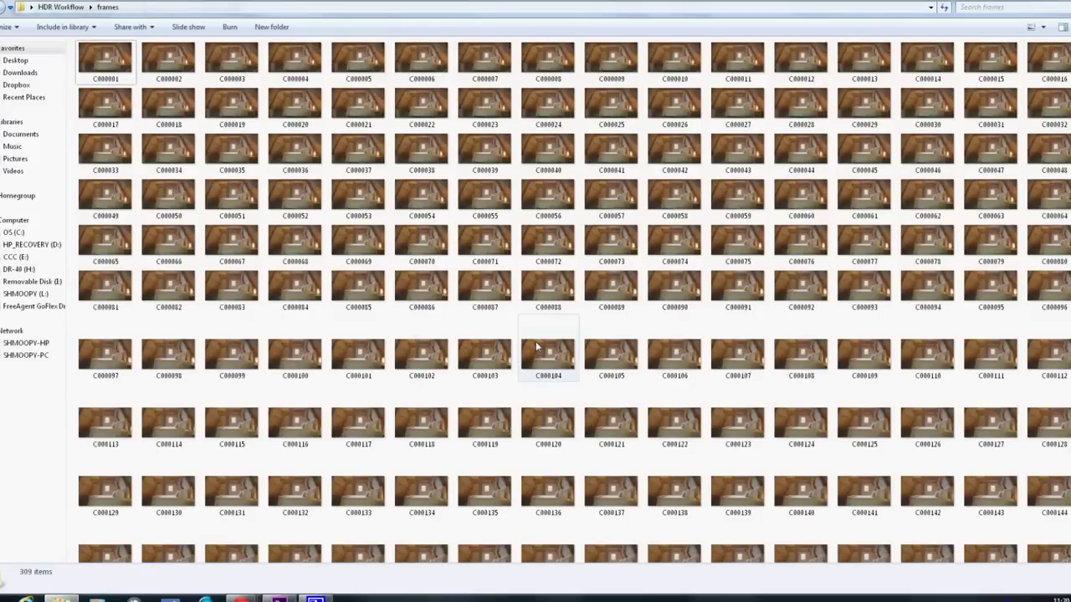
scroll(569, 301, "down", 5)
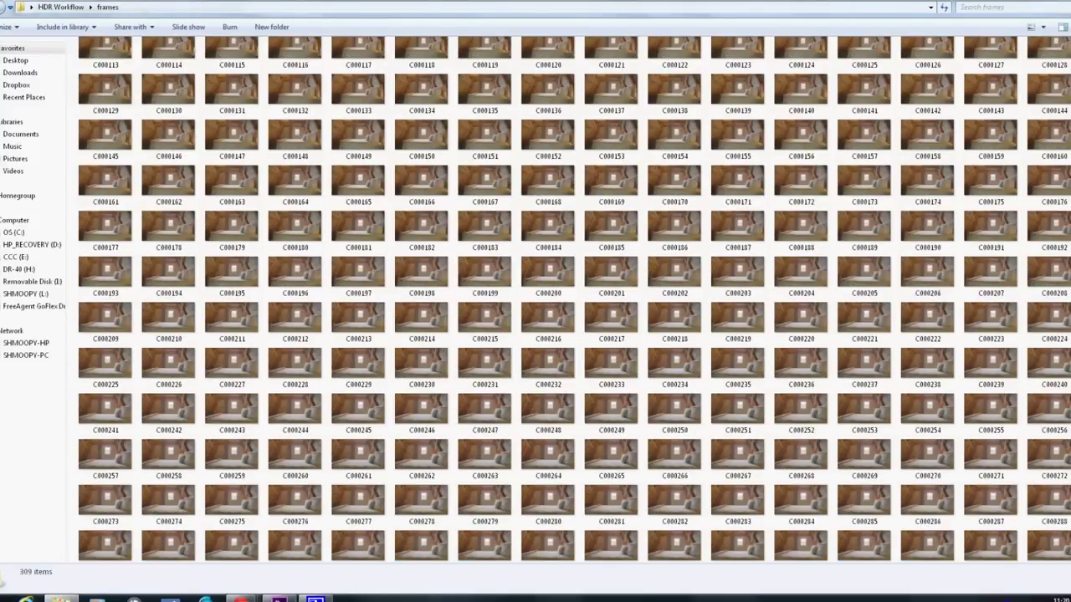
scroll(523, 466, "down", 2)
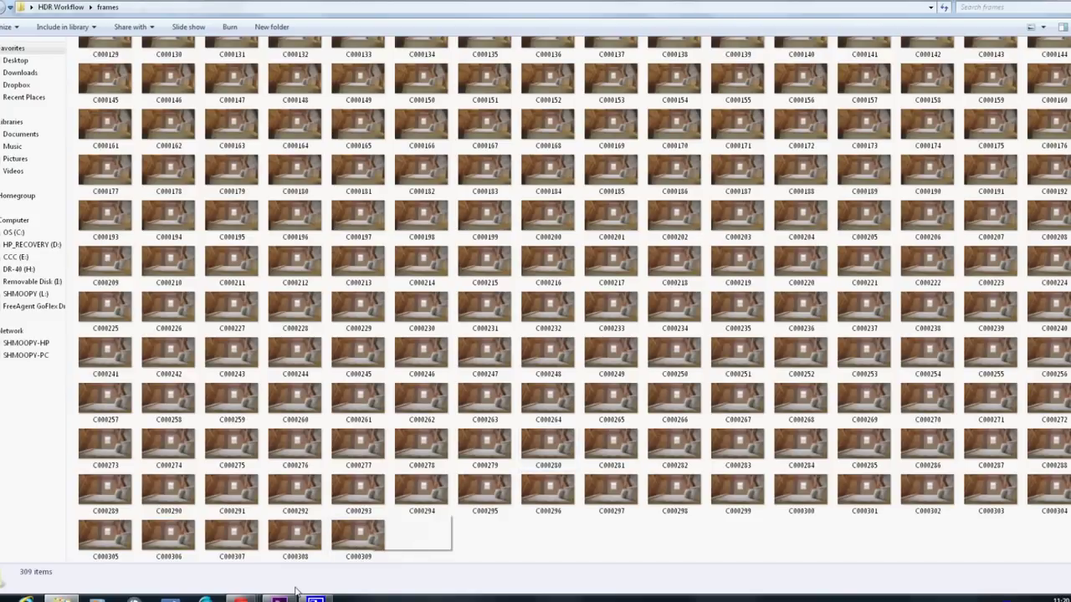
Switch to Premiere Pro and import C000001 from the desktop's HDR Workflow frames folder as an image sequence
mouse_move(315, 598)
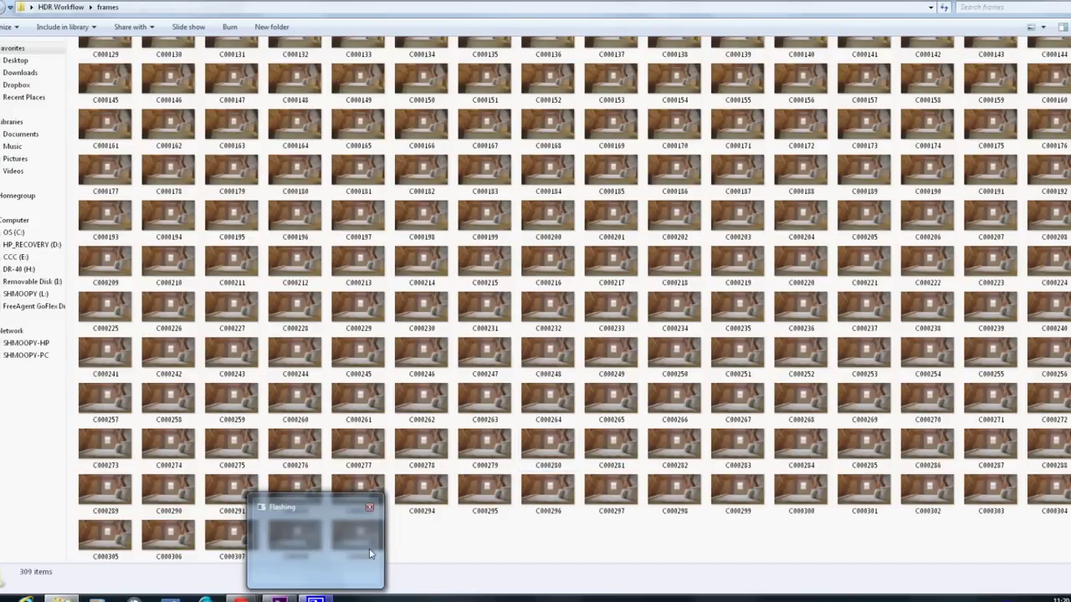
left_click(369, 547)
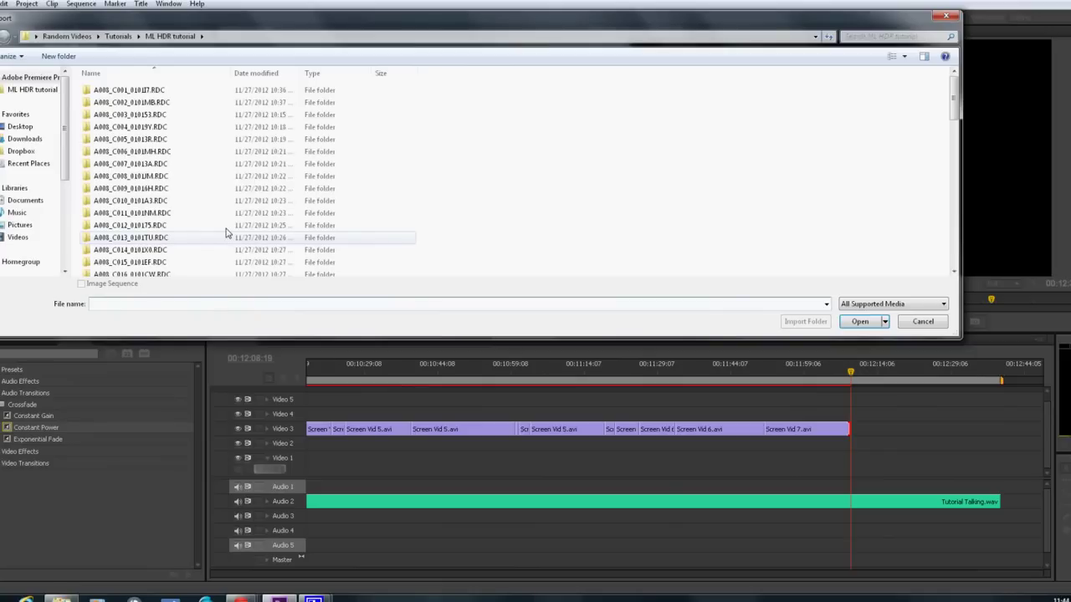
left_click(20, 126)
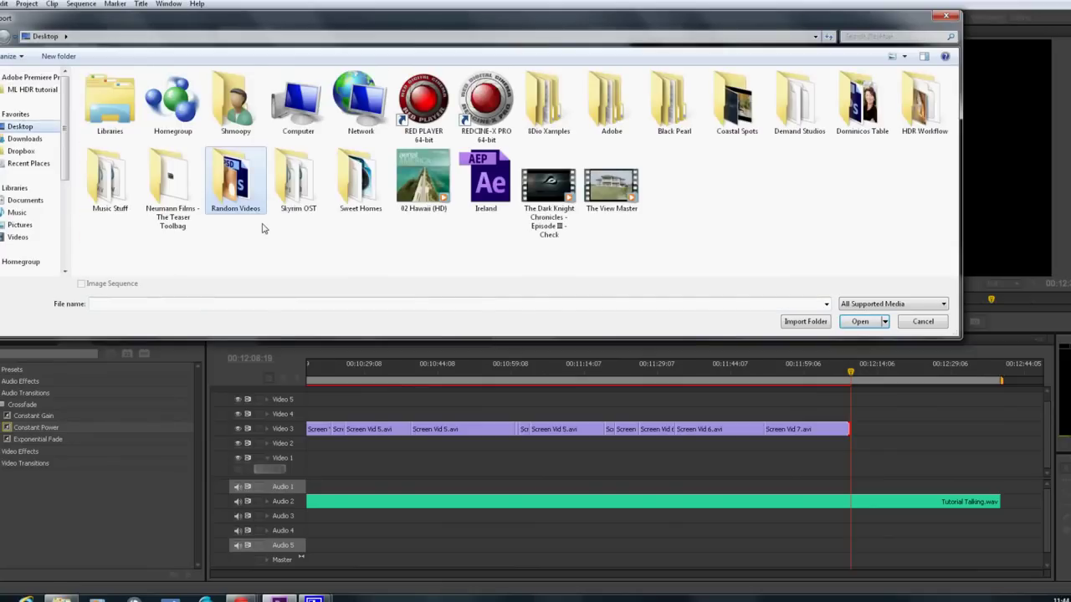
double_click(902, 117)
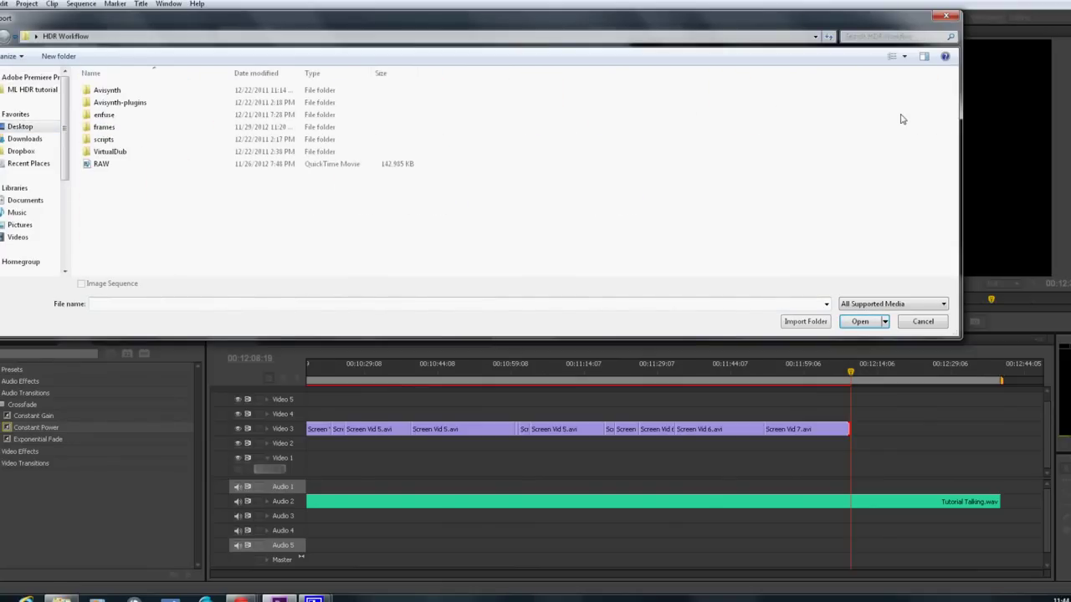
double_click(105, 128)
left_click(109, 91)
left_click(81, 284)
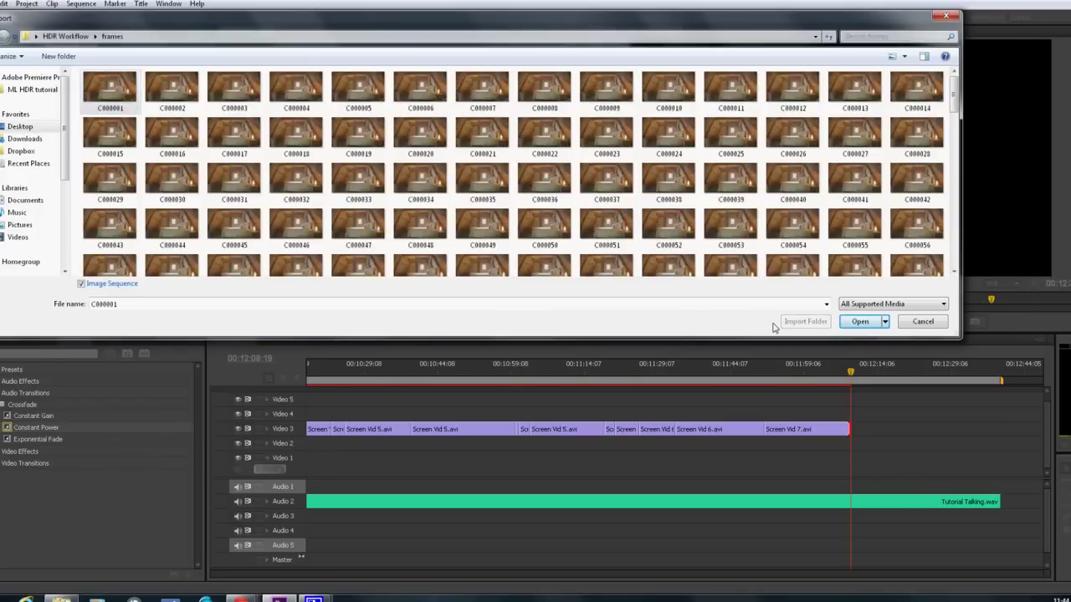
left_click(859, 321)
Place the imported C000001.jpg sequence on the Video 3 track directly after Screen Vid 7.avi and play it back
left_click_drag(2, 132, 851, 435)
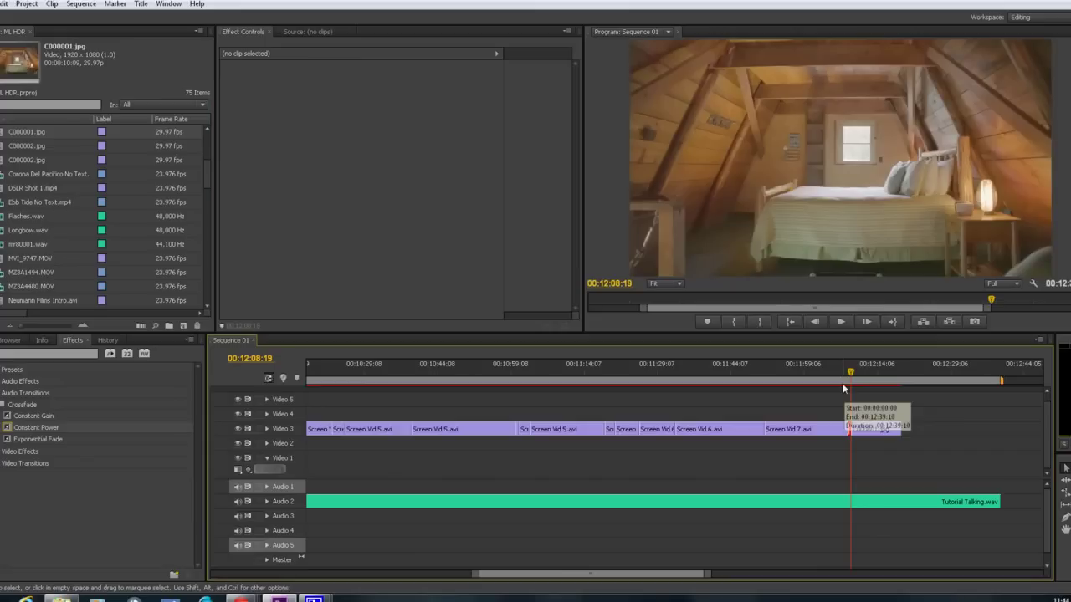
key("space")
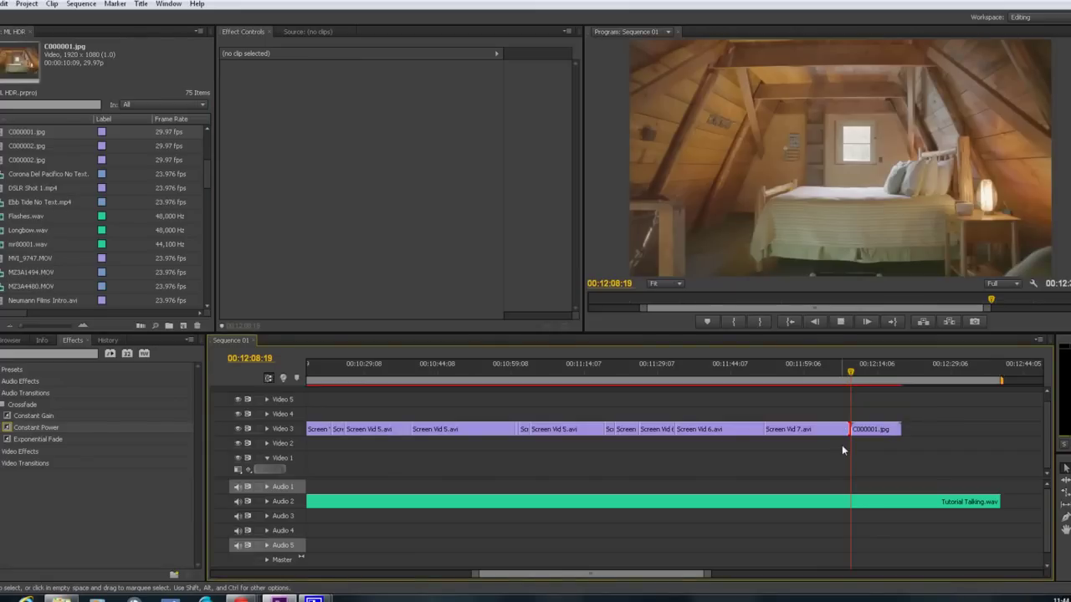